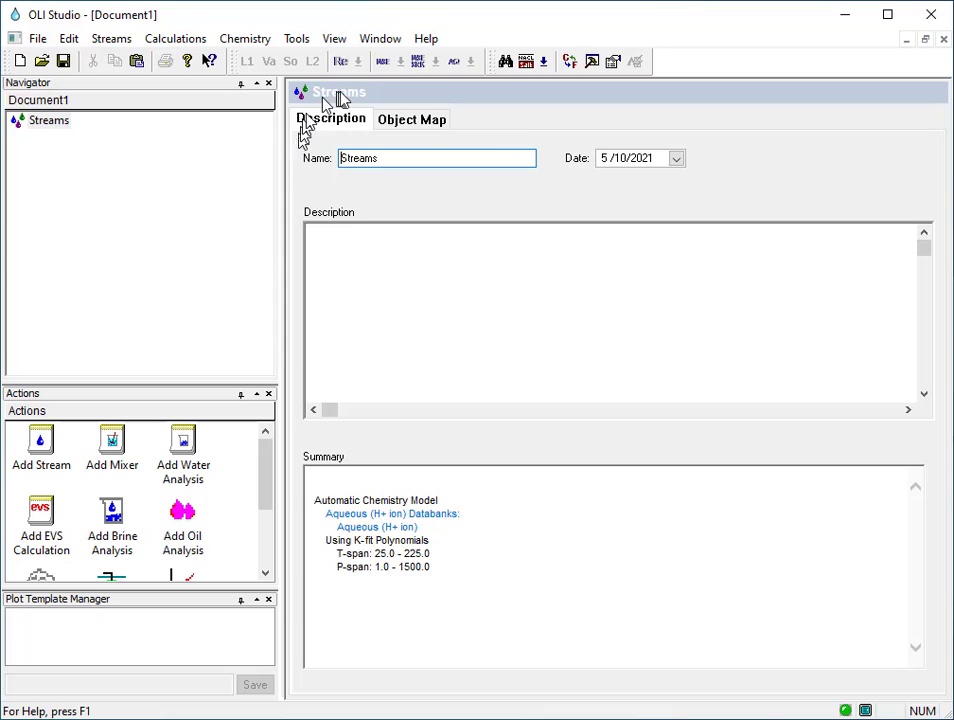
Enable the OLI File Viewer plug-in in the program options.
left_click(296, 40)
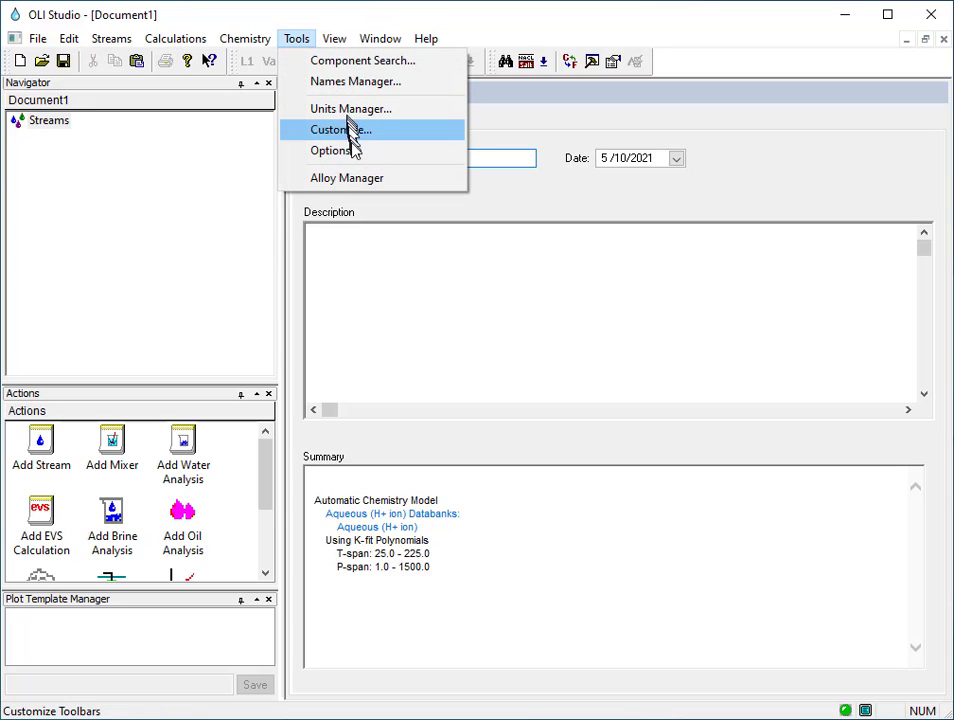
left_click(358, 161)
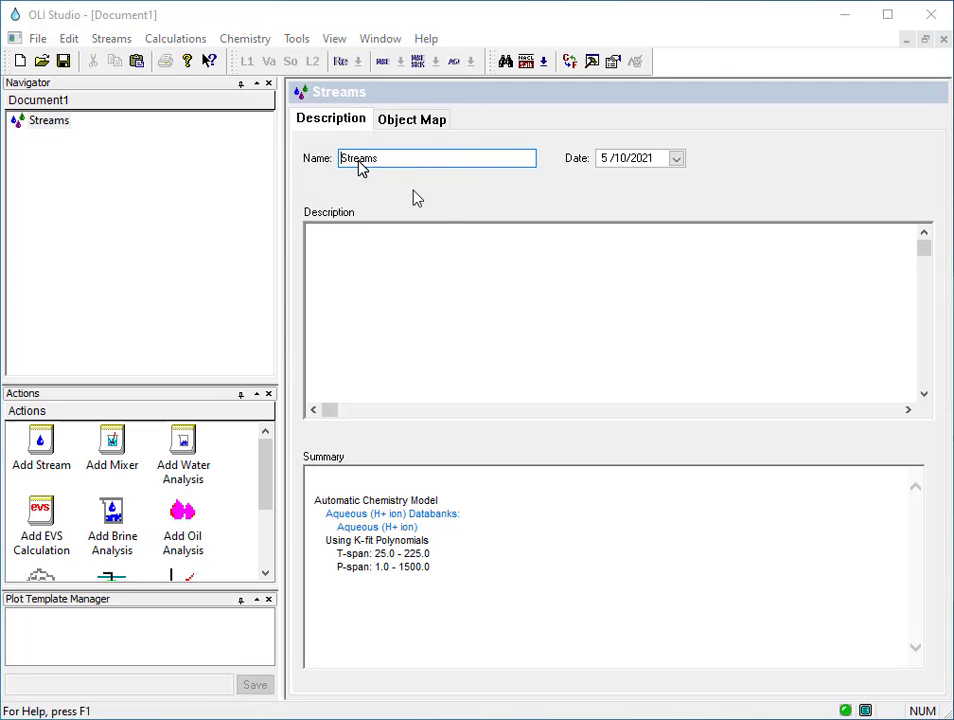
left_click_drag(558, 172, 487, 89)
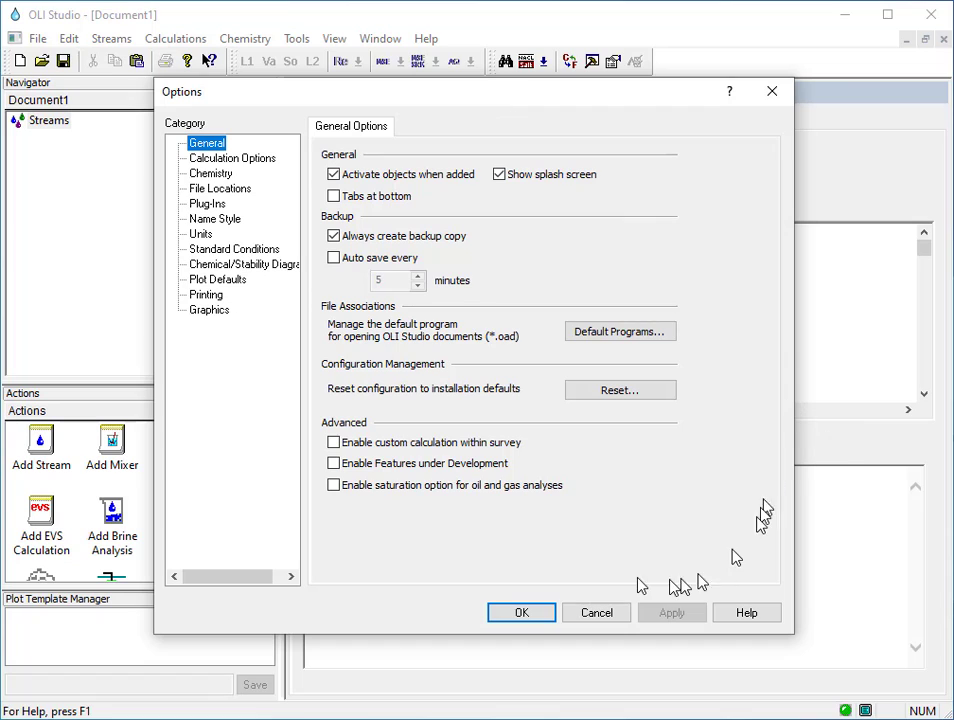
left_click(210, 204)
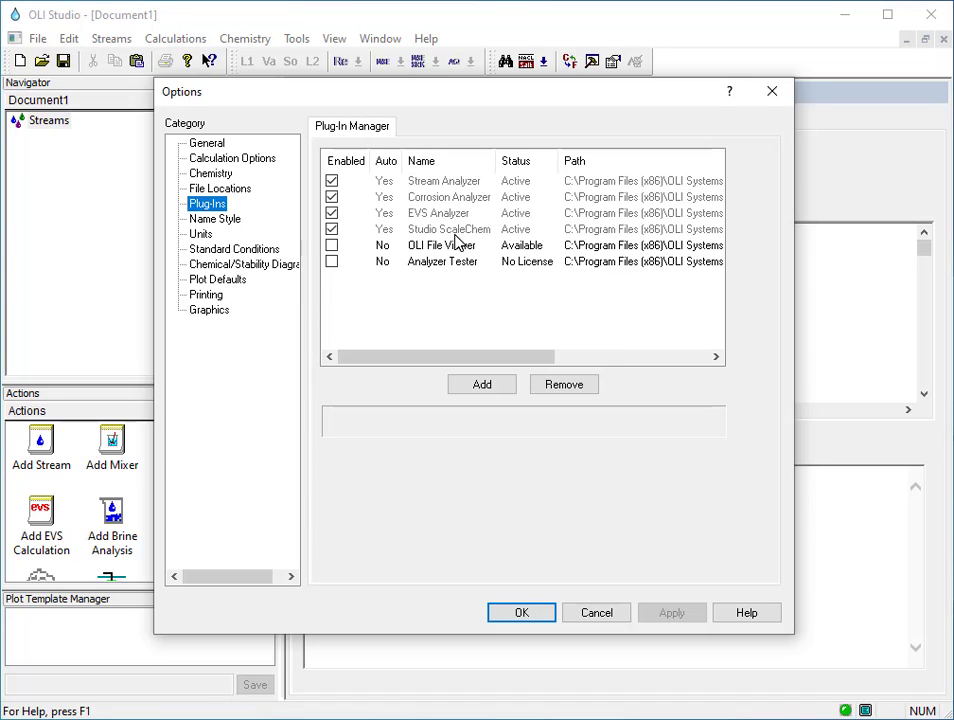
left_click(333, 246)
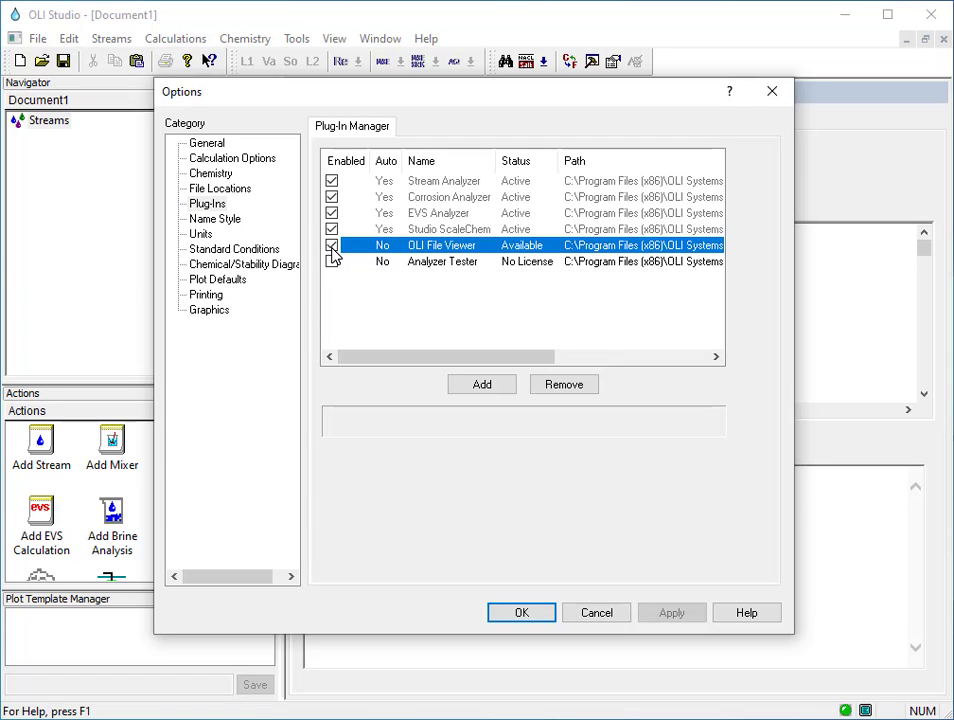
left_click(524, 614)
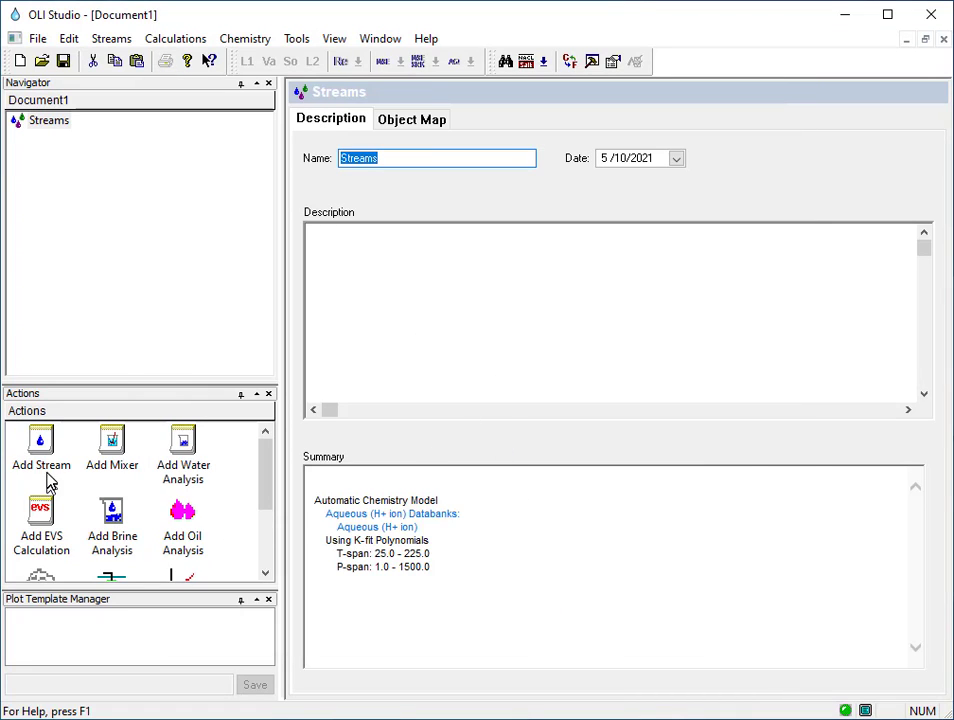
Add a new stream with an NaCl inflow of 1 mol.
double_click(41, 440)
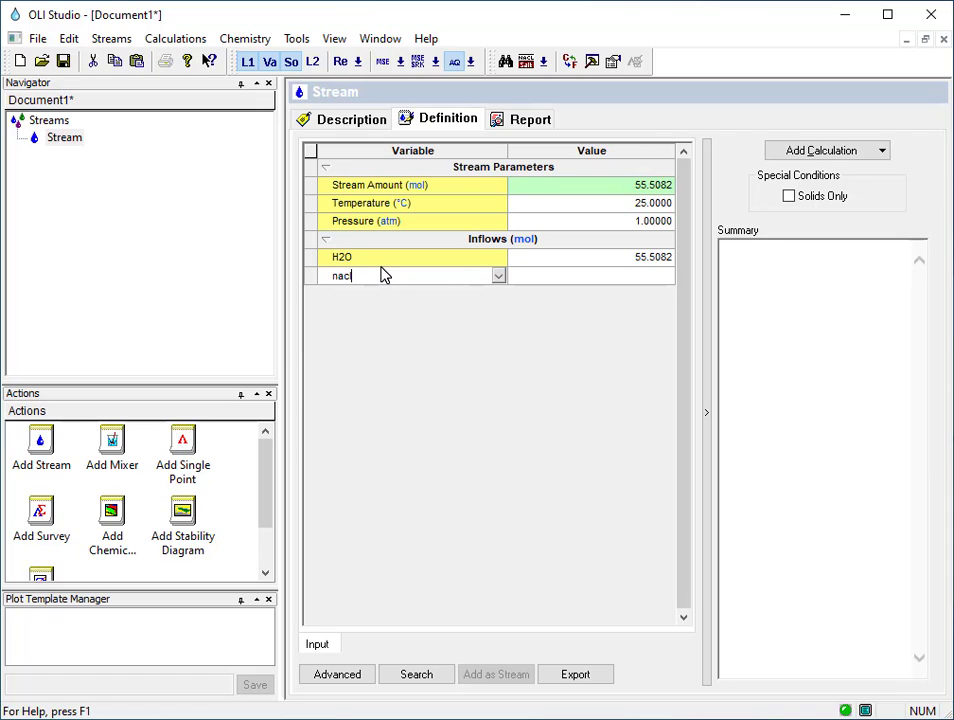
key("Return")
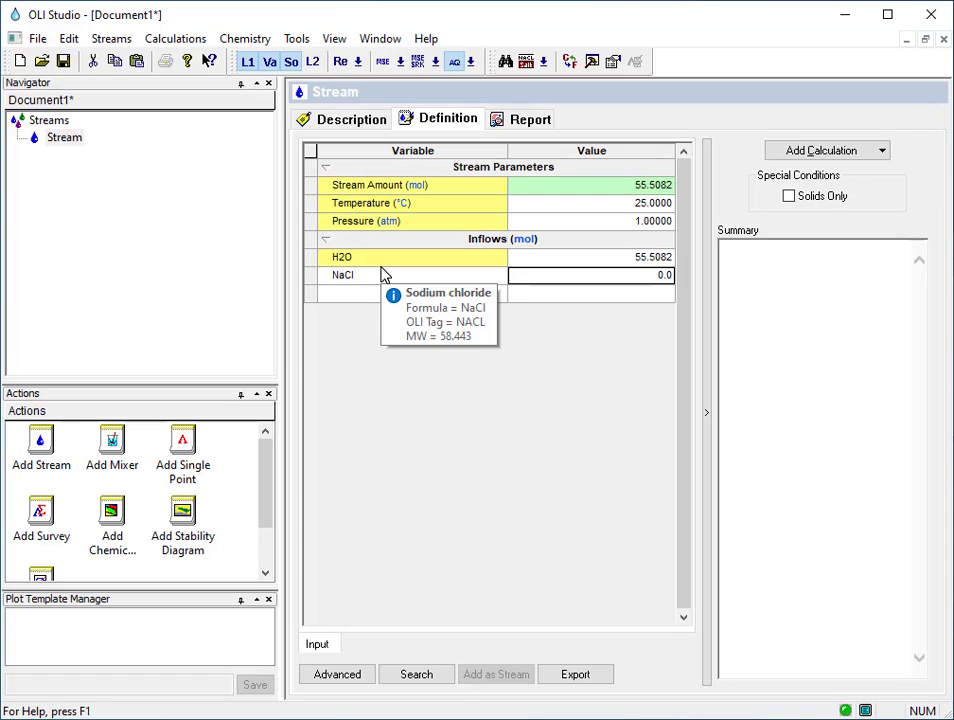
type("1")
key("Return")
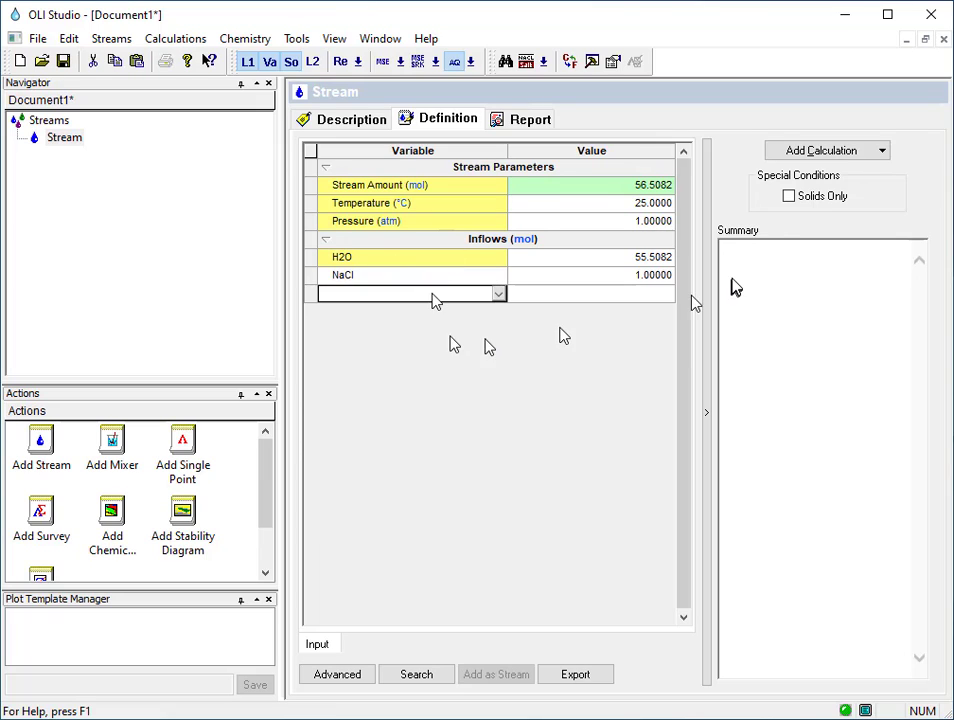
Add a Single Point calculation to the stream and run it.
left_click(818, 153)
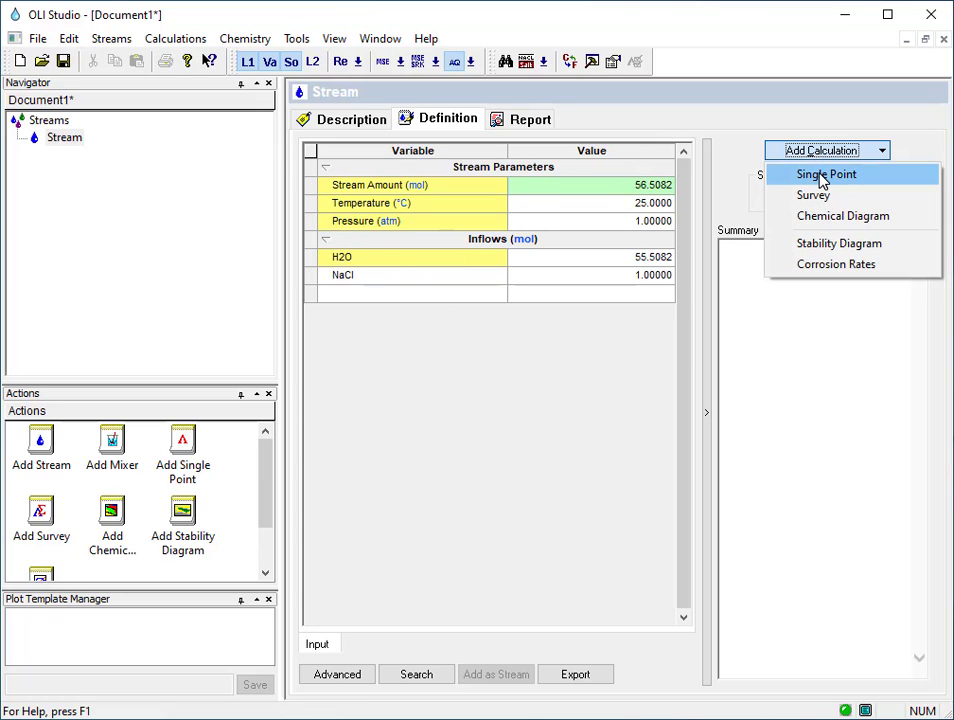
left_click(822, 176)
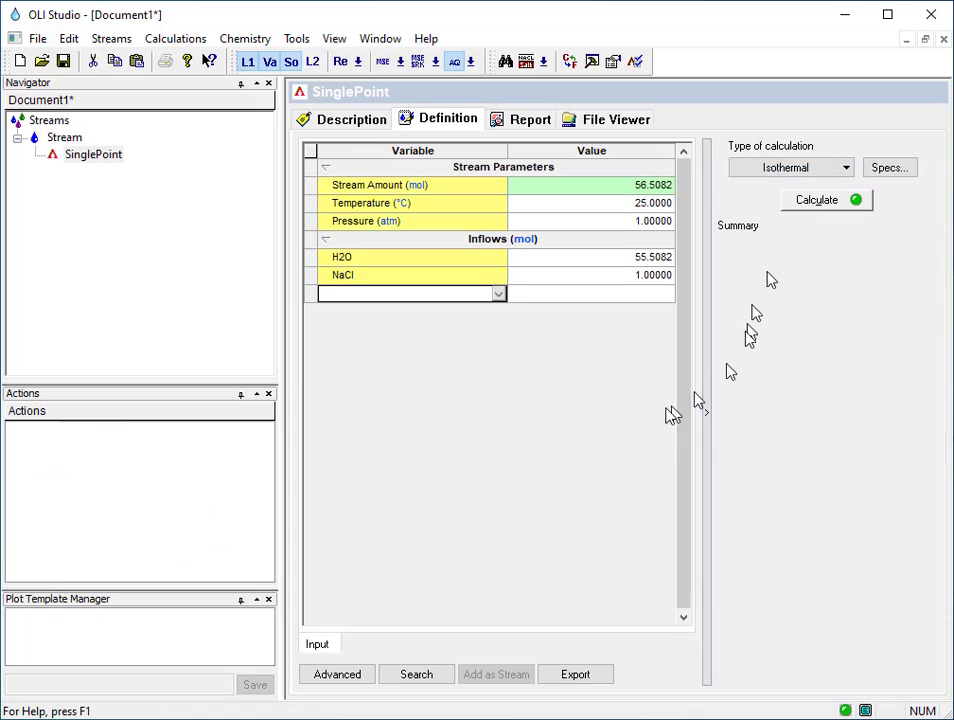
left_click(808, 202)
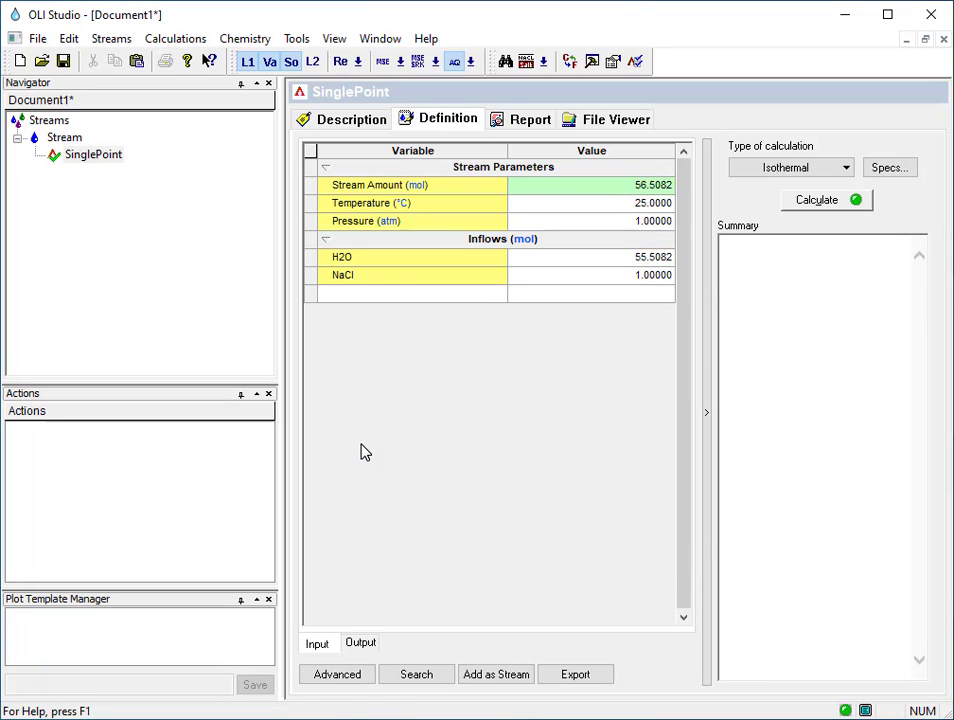
Examine the calculation's model file in the File Viewer, including the databank and version used for generation.
left_click(612, 120)
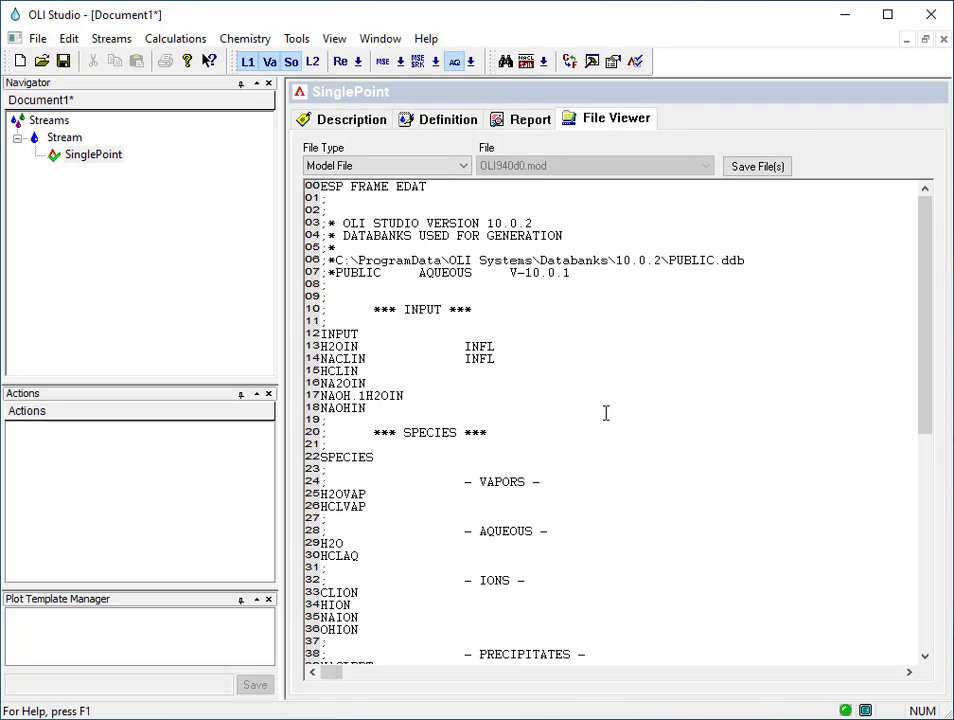
scroll(605, 413, "down", 12)
scroll(610, 420, "up", 5)
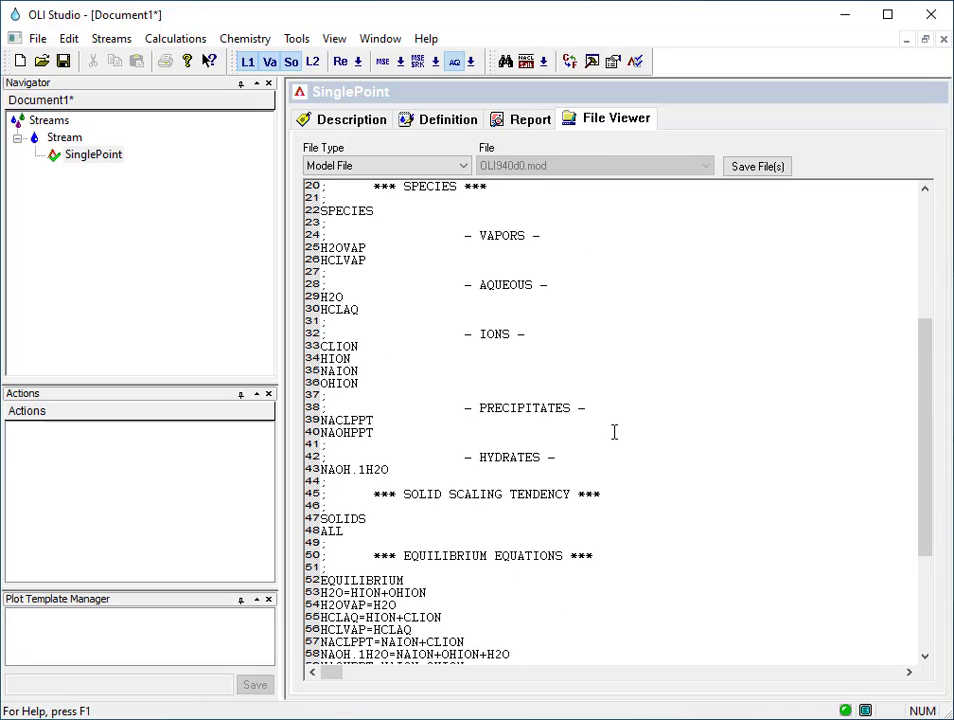
scroll(630, 445, "up", 5)
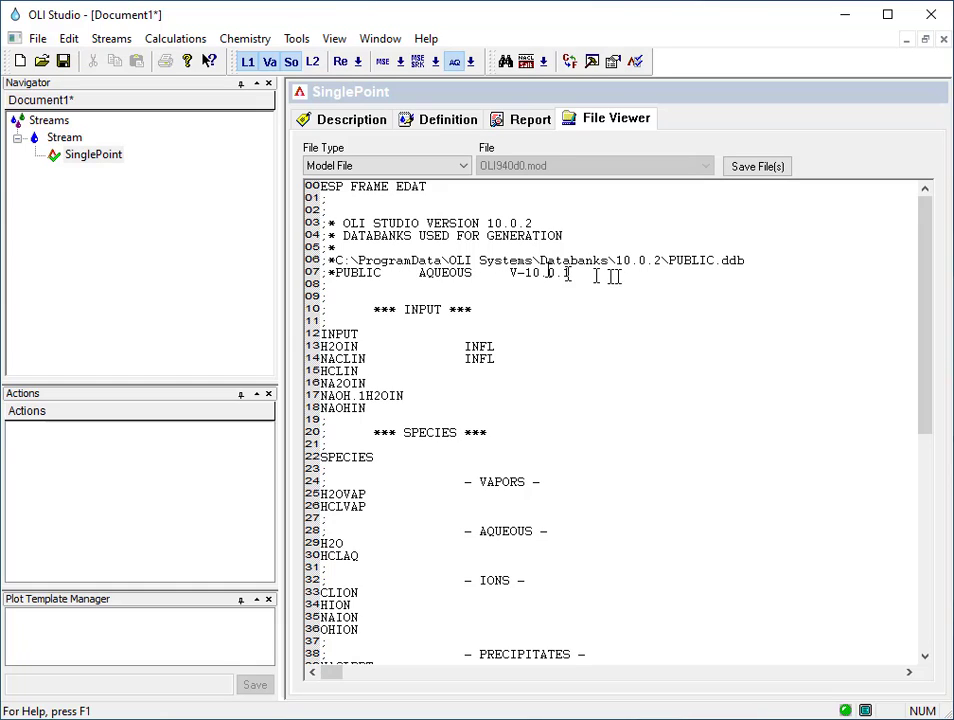
left_click_drag(600, 273, 360, 275)
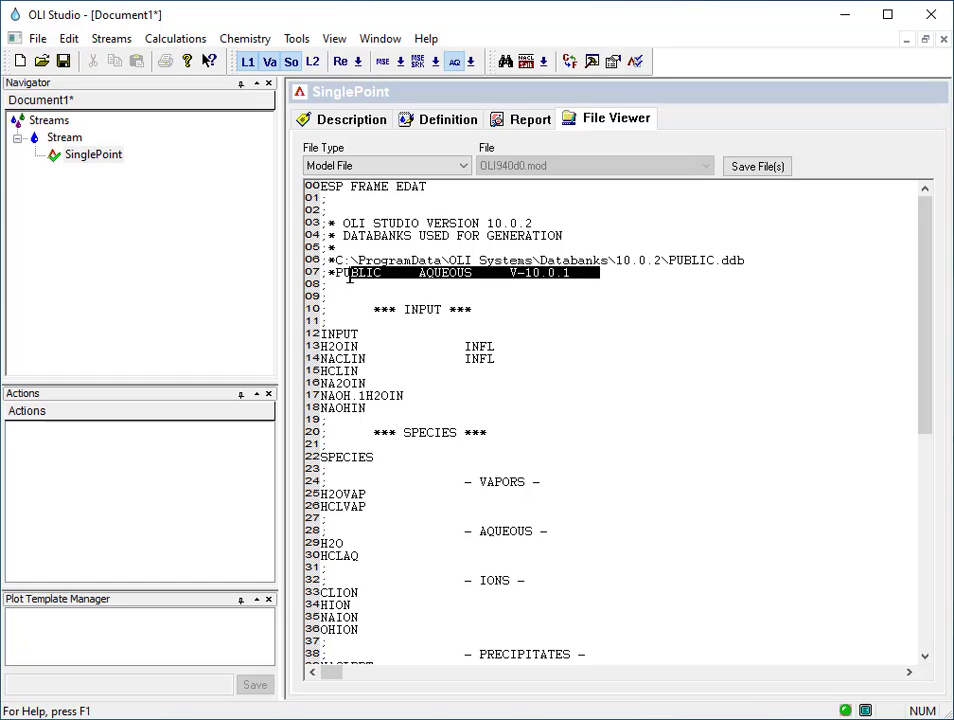
left_click(334, 286)
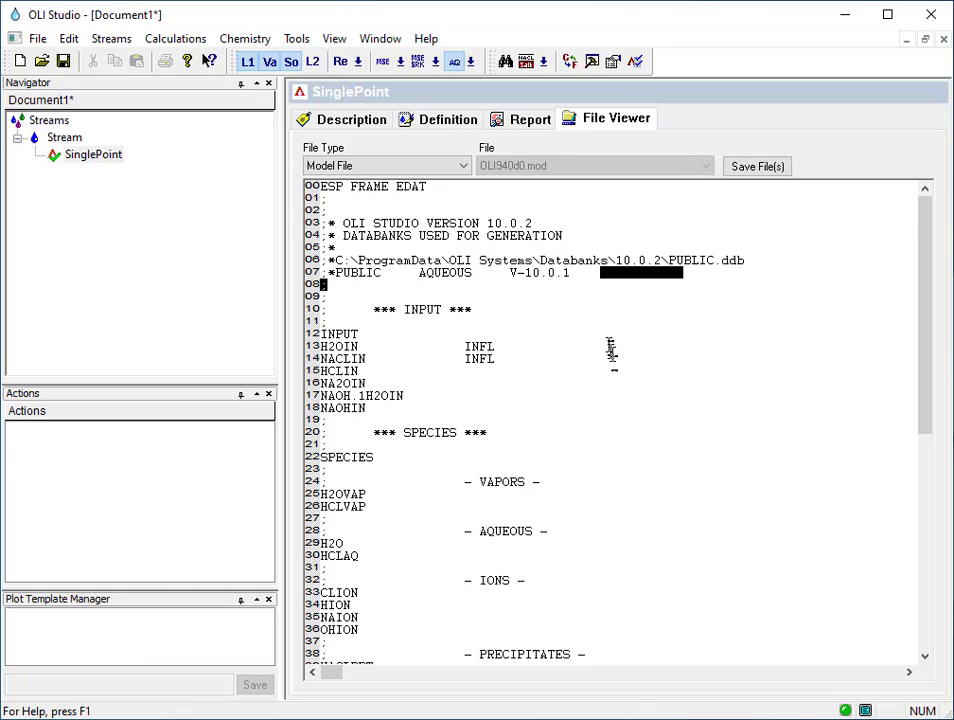
left_click_drag(572, 274, 404, 274)
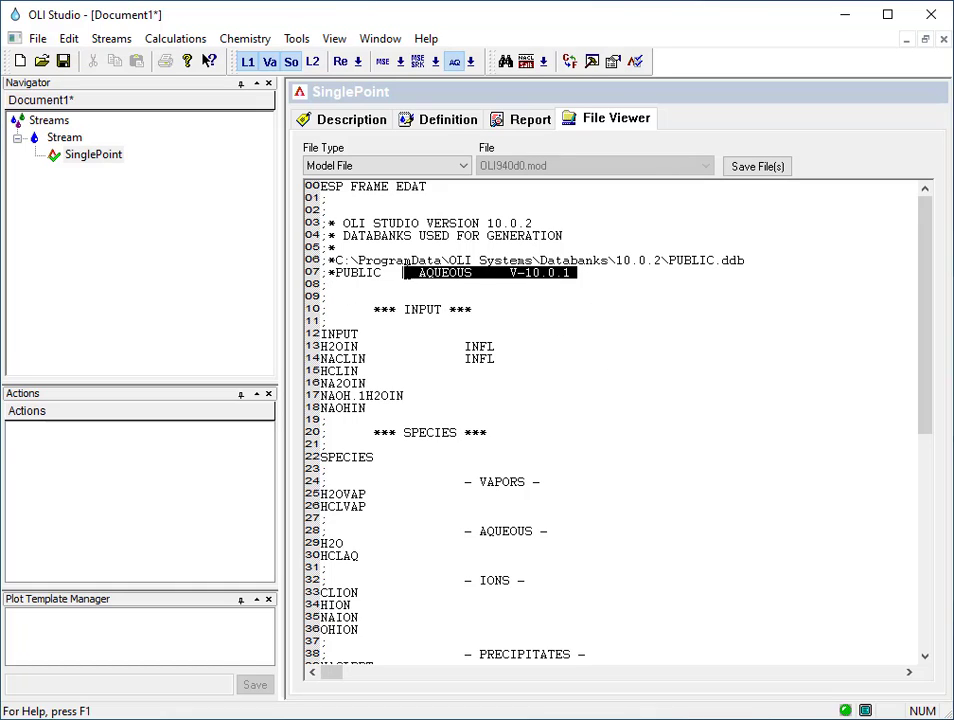
left_click(575, 292)
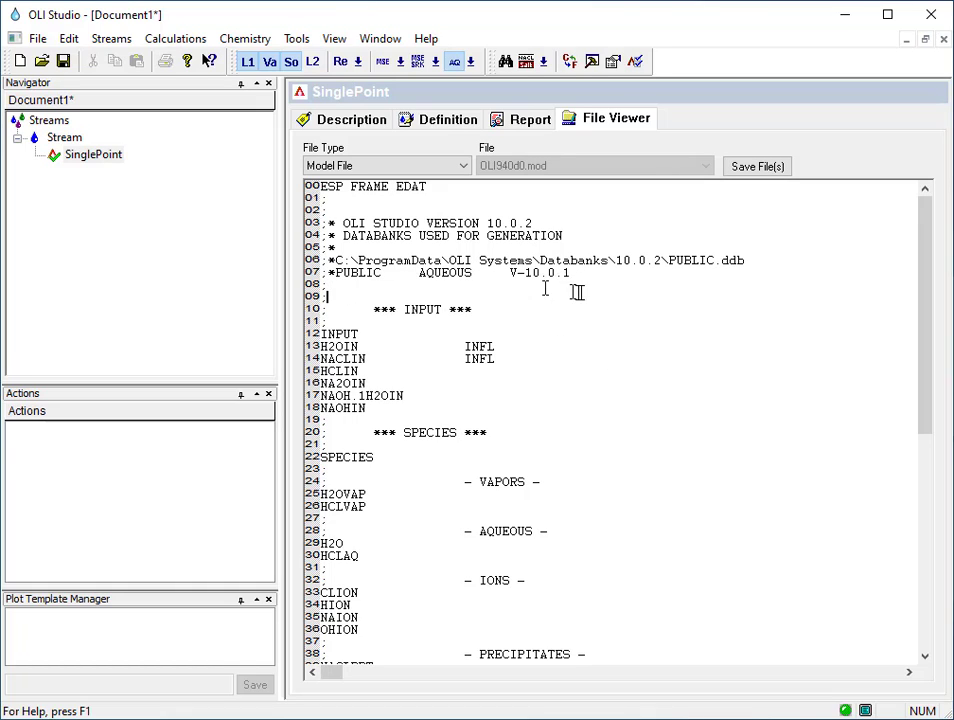
View the Generated Model File and the Interaction Matrix of the single point calculation.
left_click(456, 177)
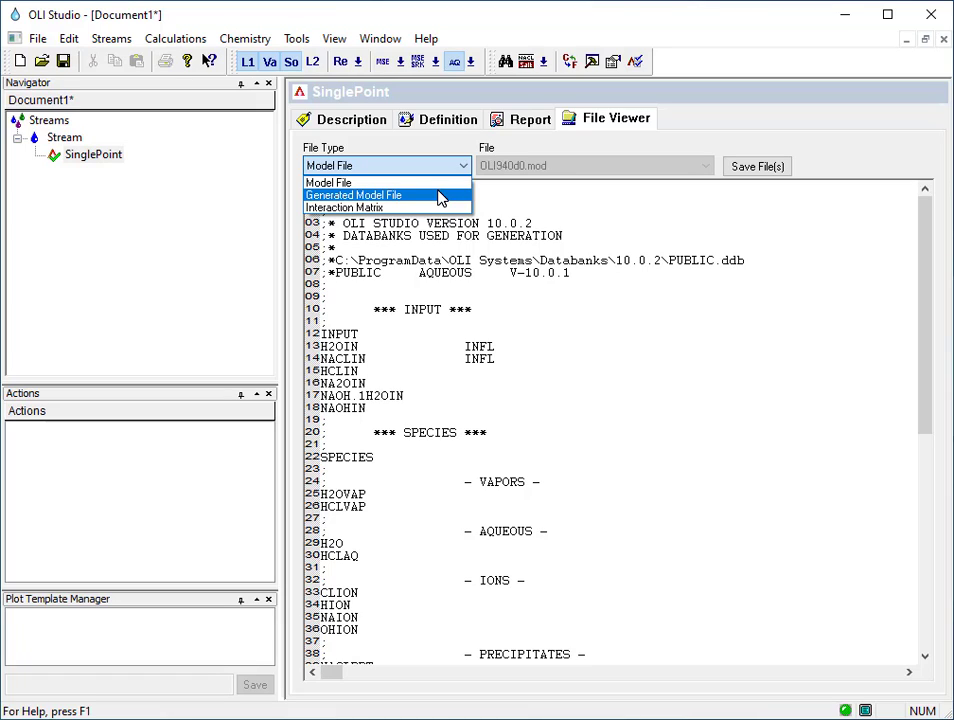
left_click(441, 196)
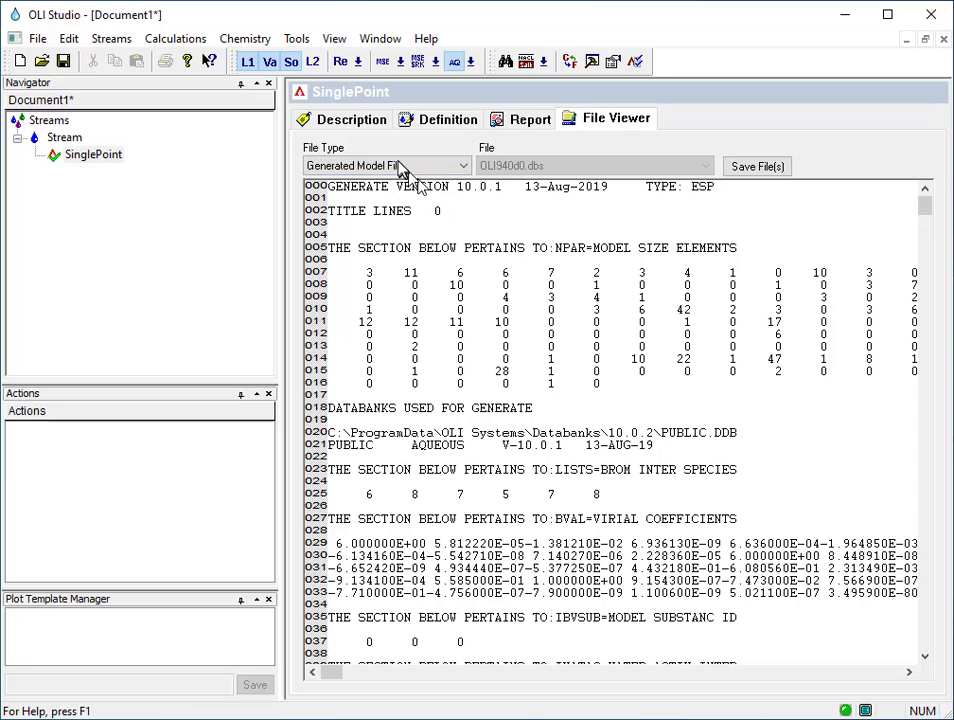
left_click(463, 168)
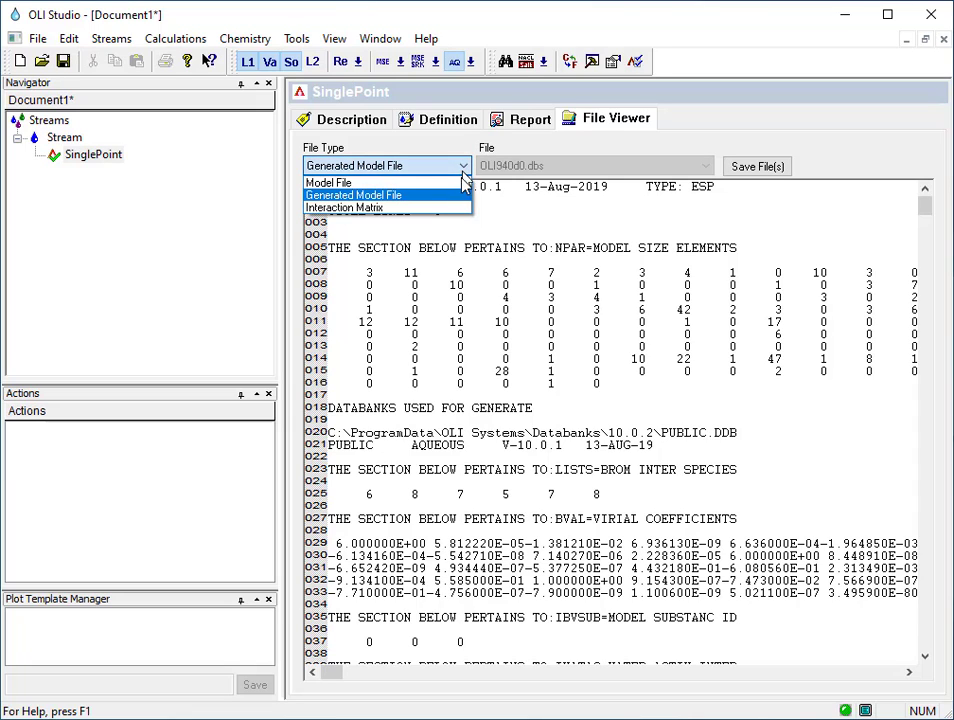
left_click(420, 208)
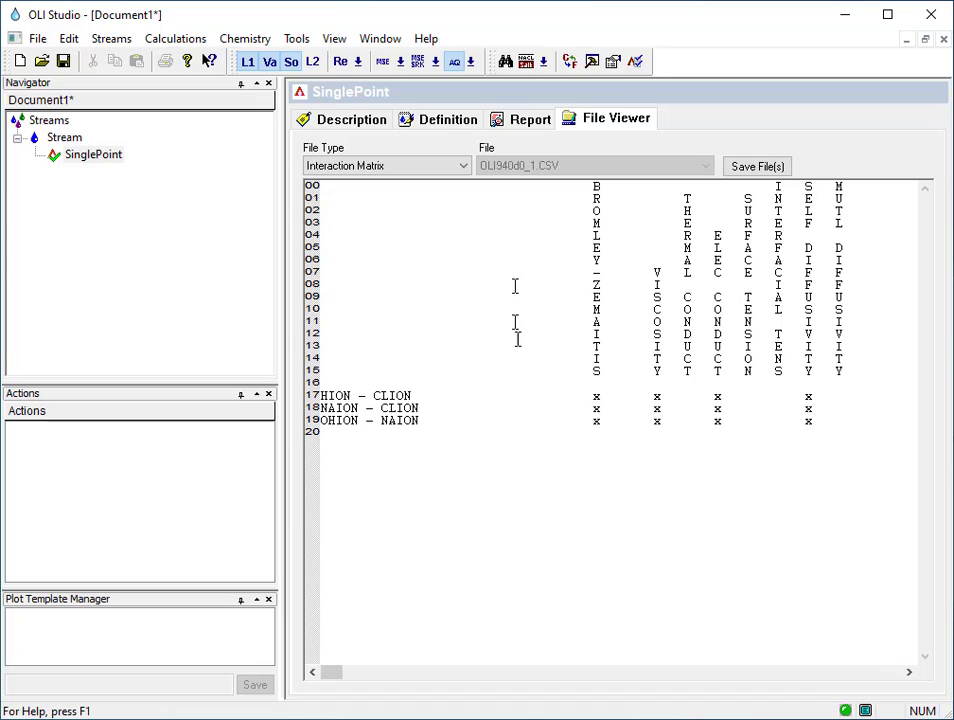
Enable trace diagnostics in the single point's calculation options and rerun the calculation.
left_click(108, 158)
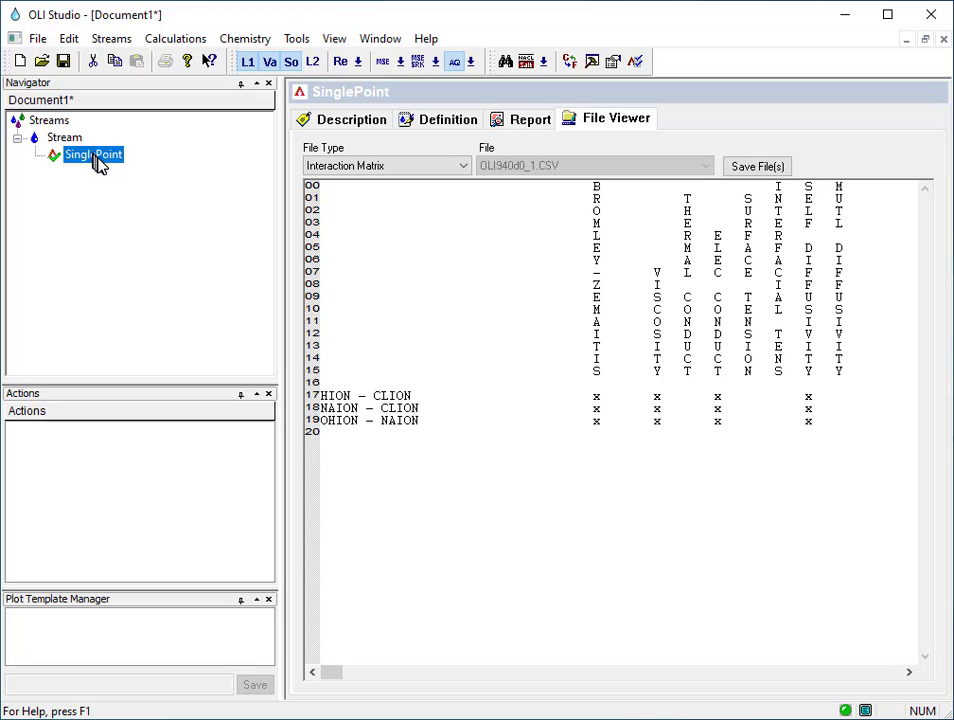
right_click(100, 165)
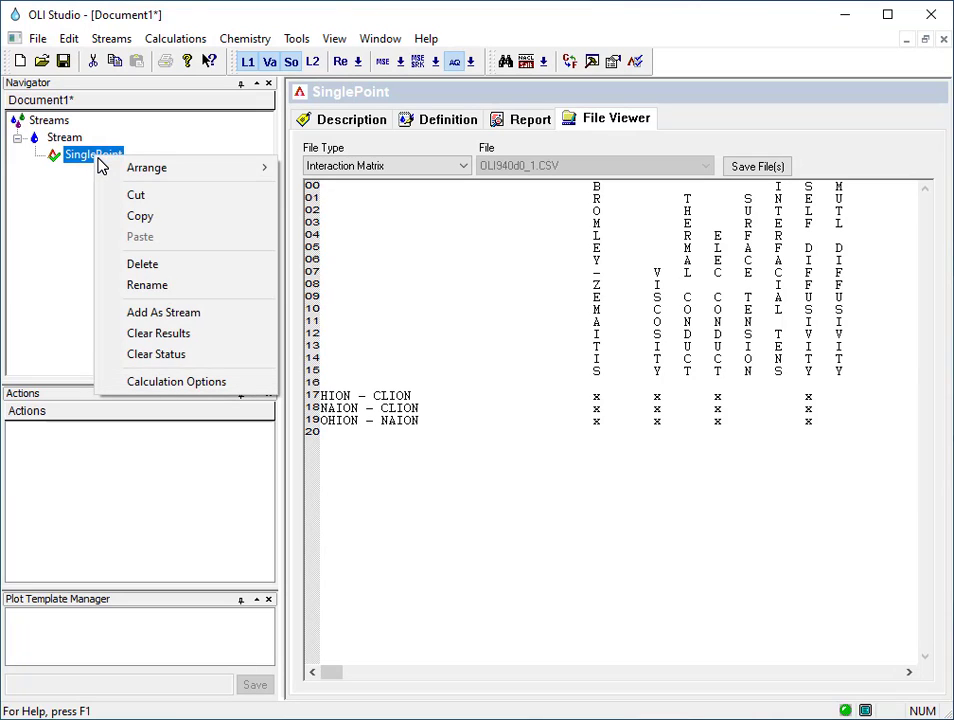
left_click(193, 386)
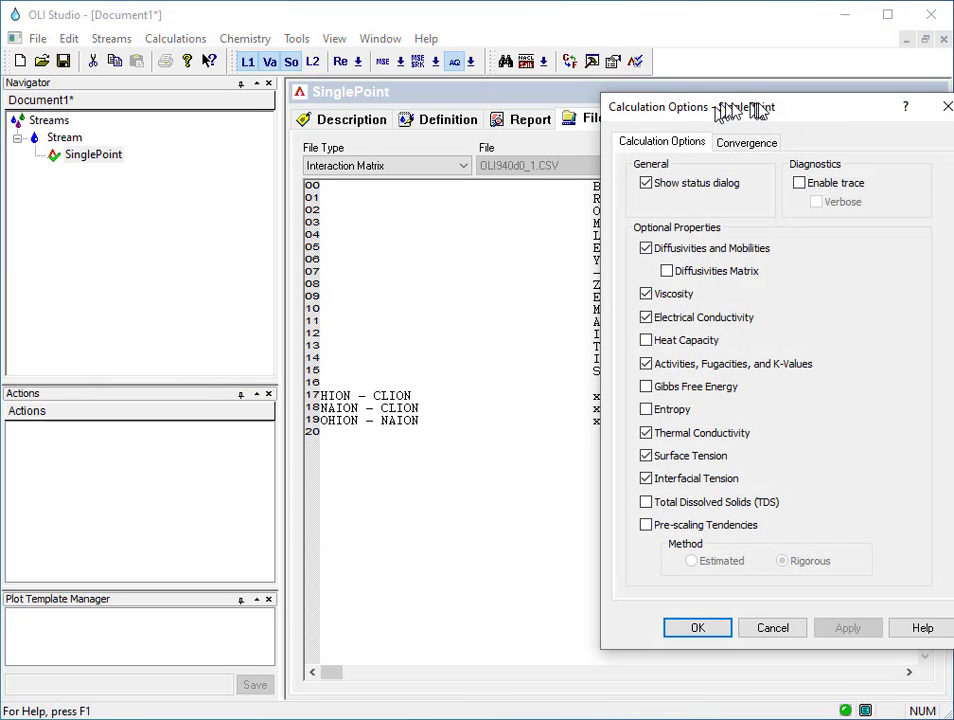
left_click_drag(735, 103, 540, 103)
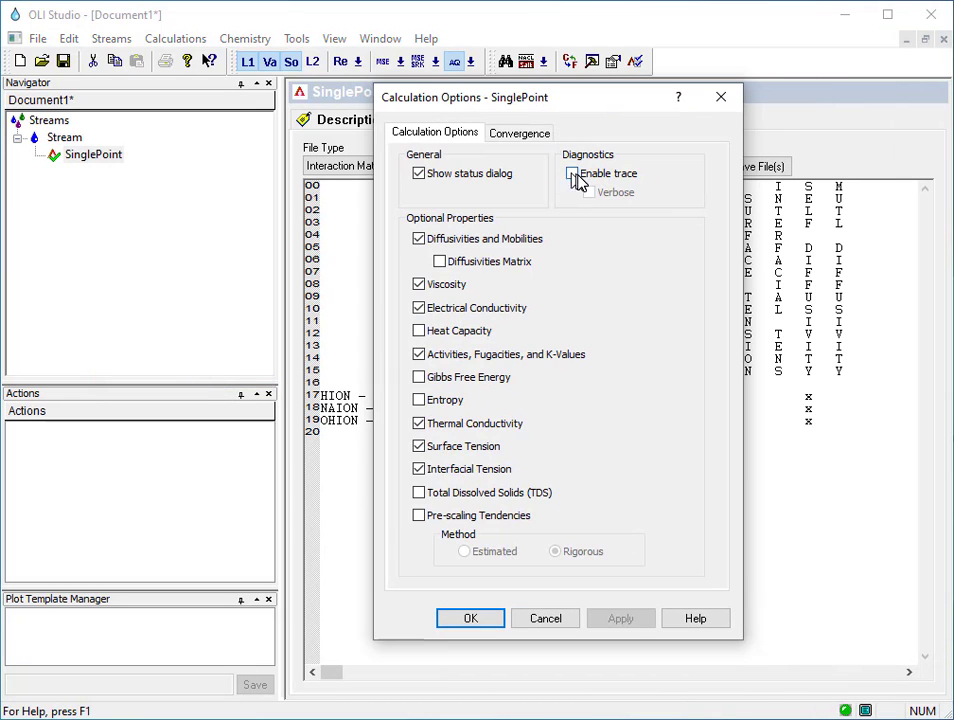
left_click(574, 175)
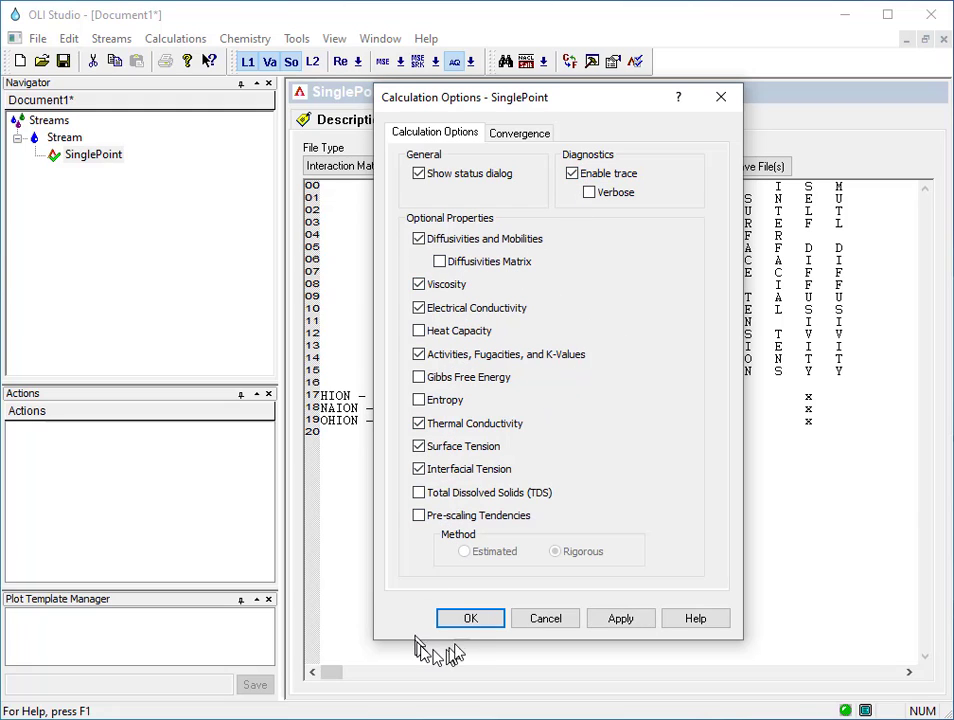
left_click(466, 624)
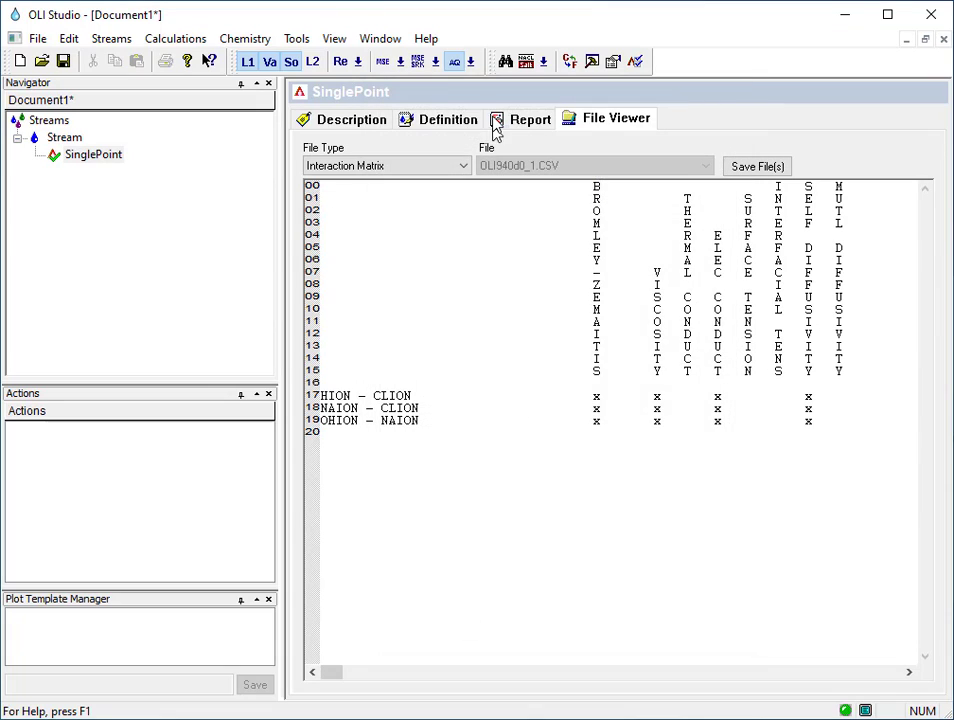
left_click(452, 125)
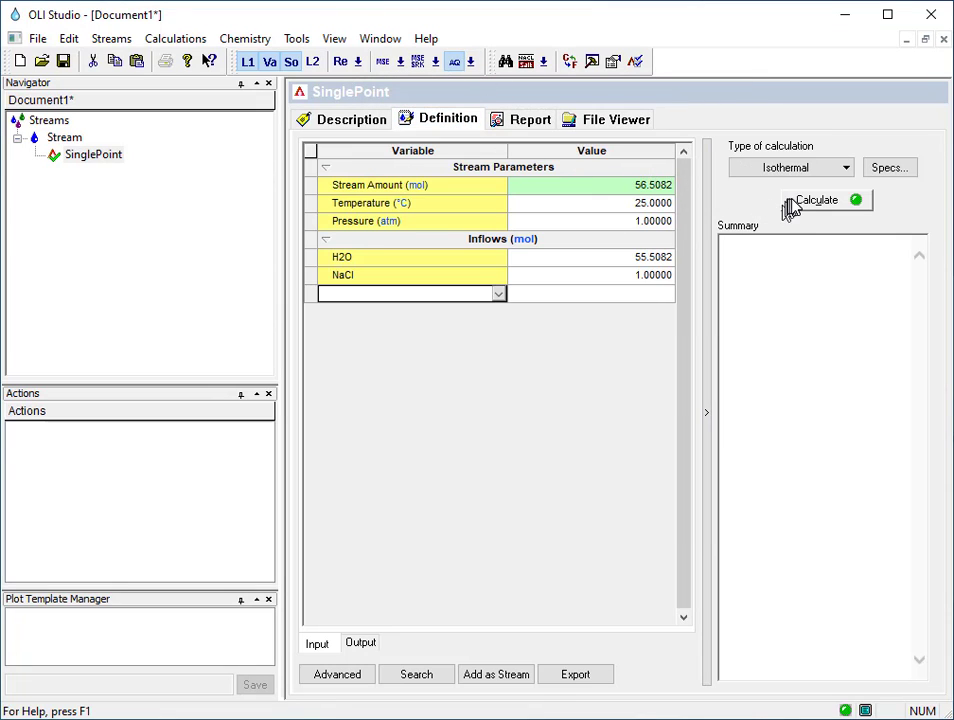
left_click(792, 202)
Open the calculation's Trace File in the File Viewer and read through the iterations, electrochemical summary and species results.
left_click(609, 120)
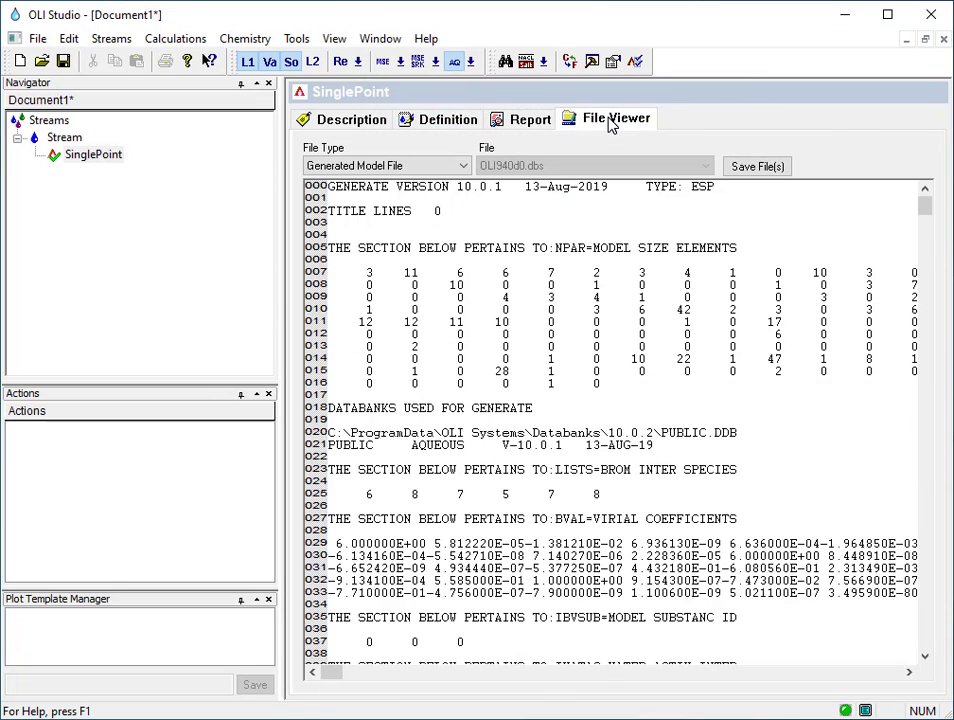
left_click(416, 170)
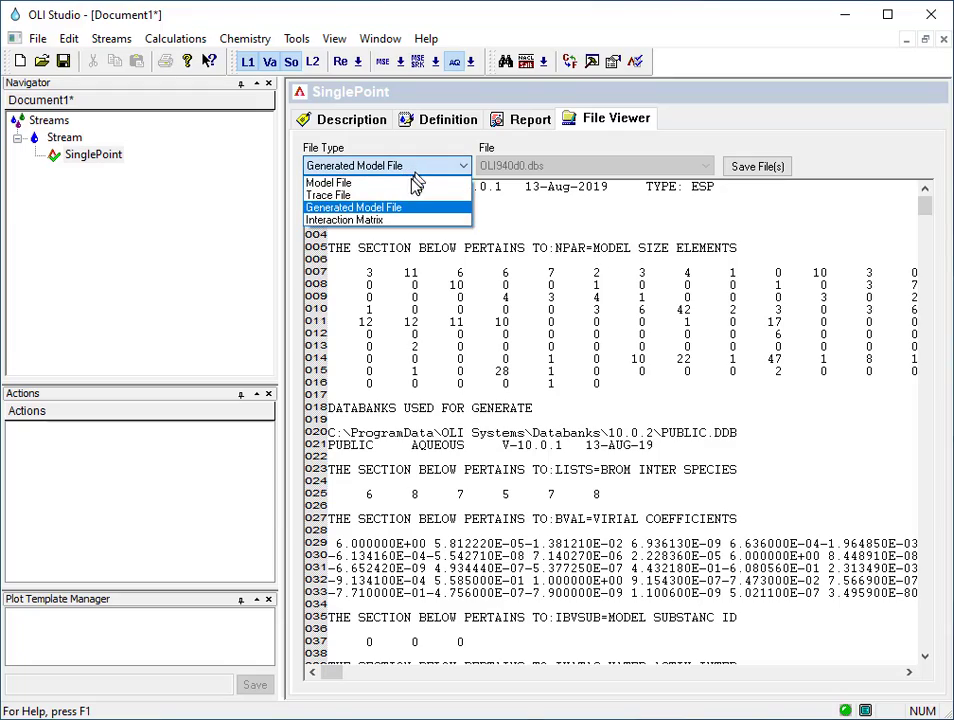
left_click(420, 195)
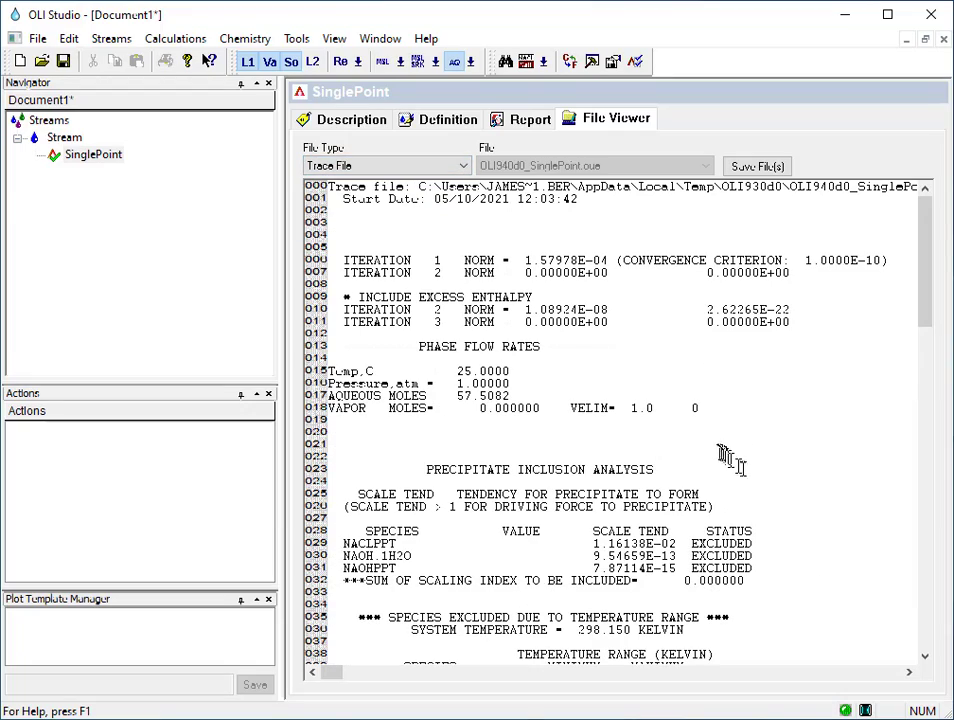
scroll(728, 458, "down", 13)
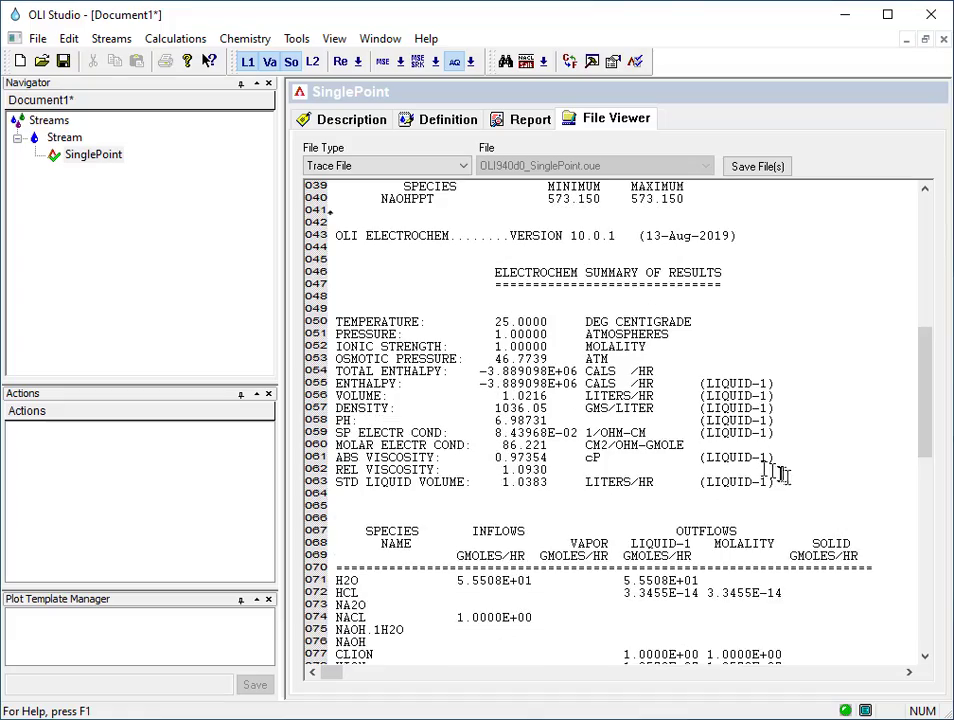
scroll(780, 475, "down", 6)
scroll(811, 494, "down", 5)
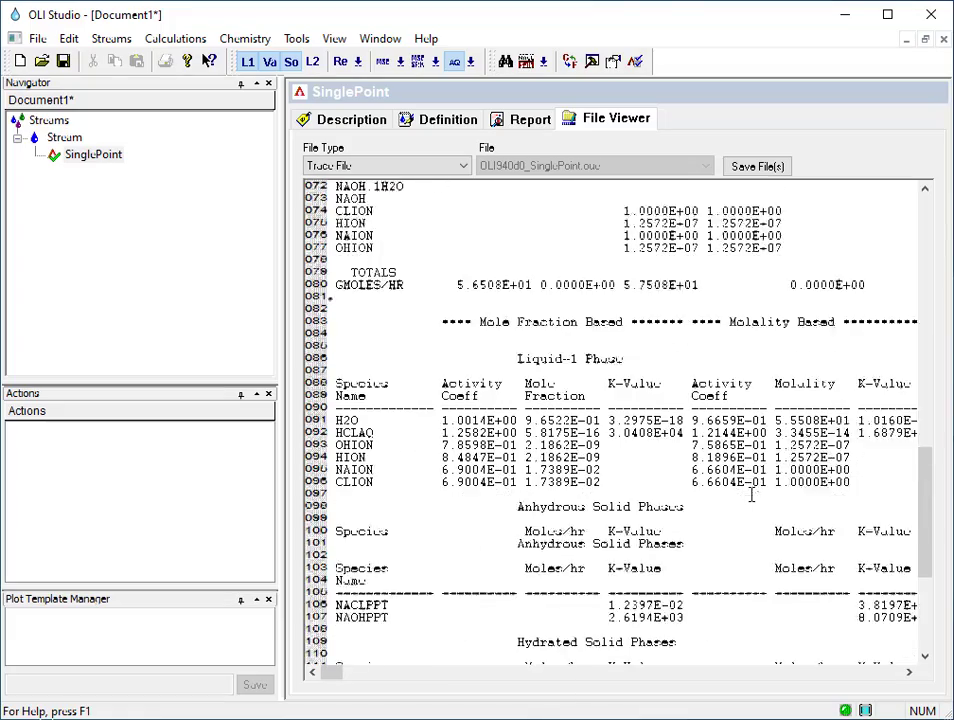
Examine the rest of the trace file, covering the solid-phase K-values, species diffusivities, convergence iterations and precipitate inclusion analysis.
scroll(748, 494, "down", 6)
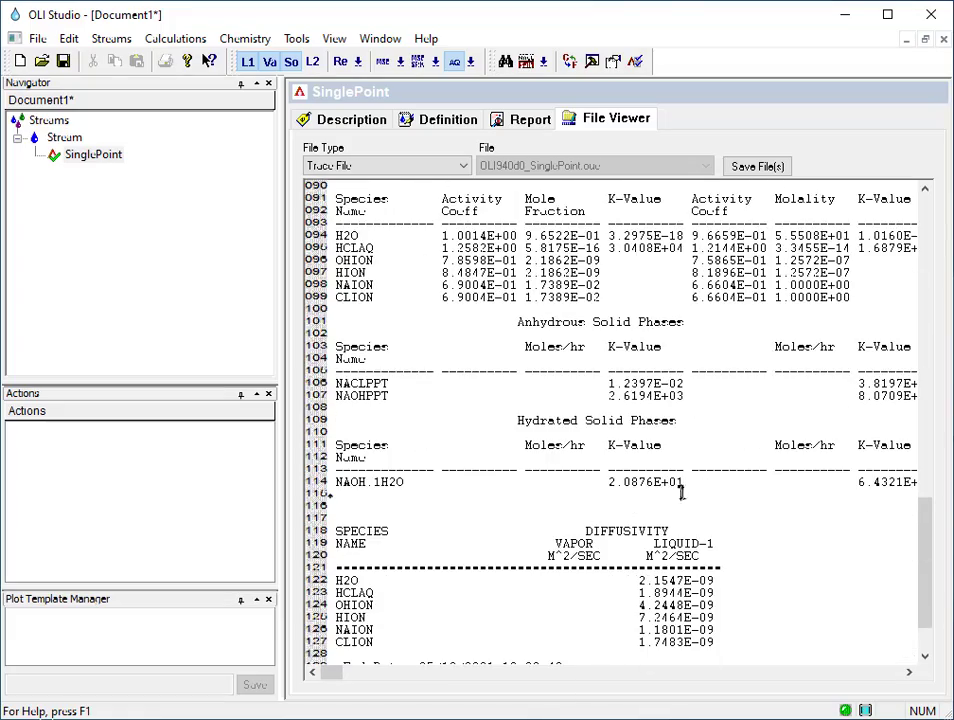
scroll(681, 490, "up", 19)
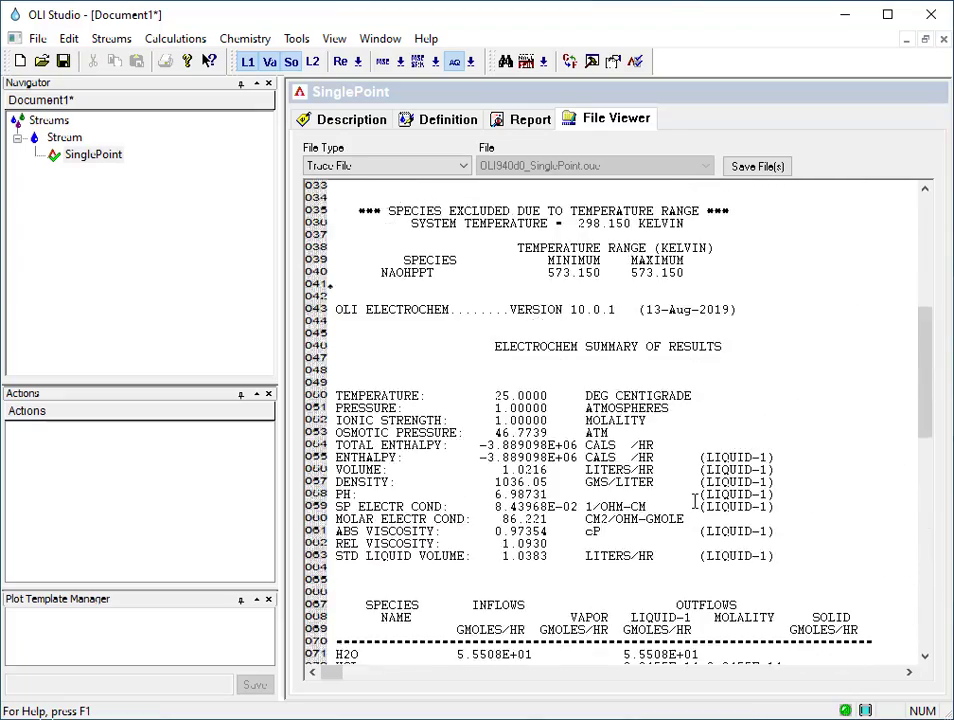
scroll(694, 502, "up", 4)
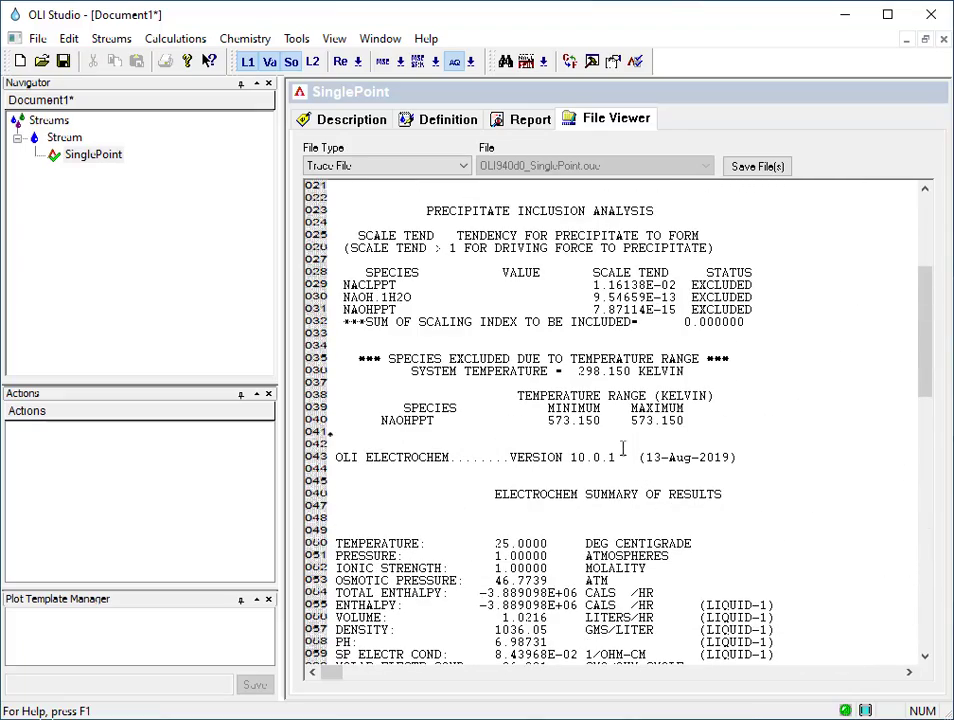
scroll(745, 507, "up", 2)
scroll(745, 507, "up", 5)
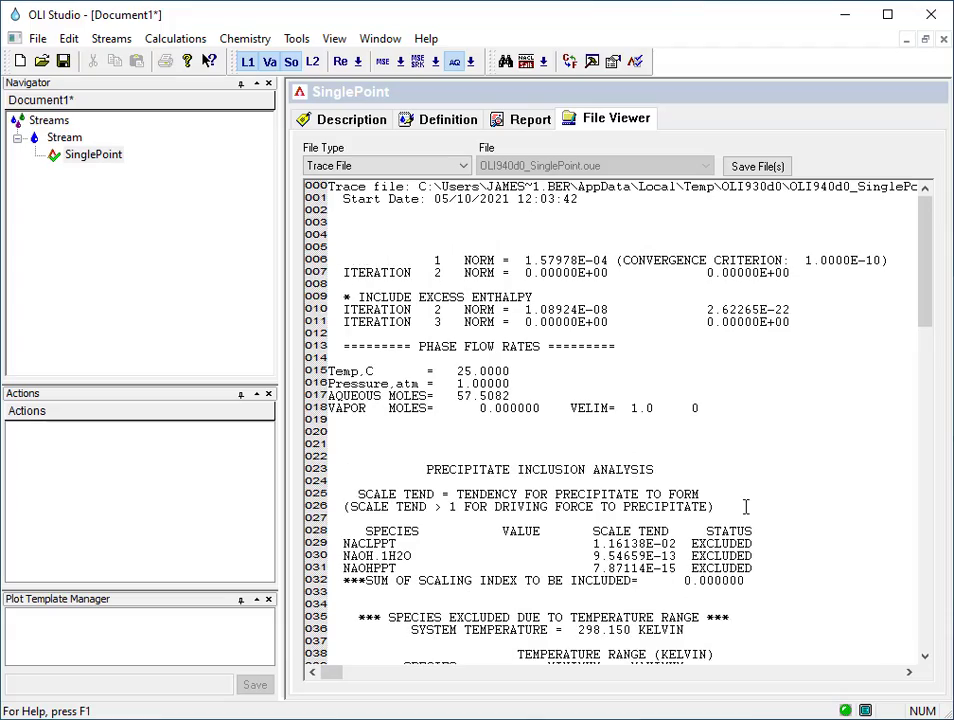
scroll(605, 545, "down", 14)
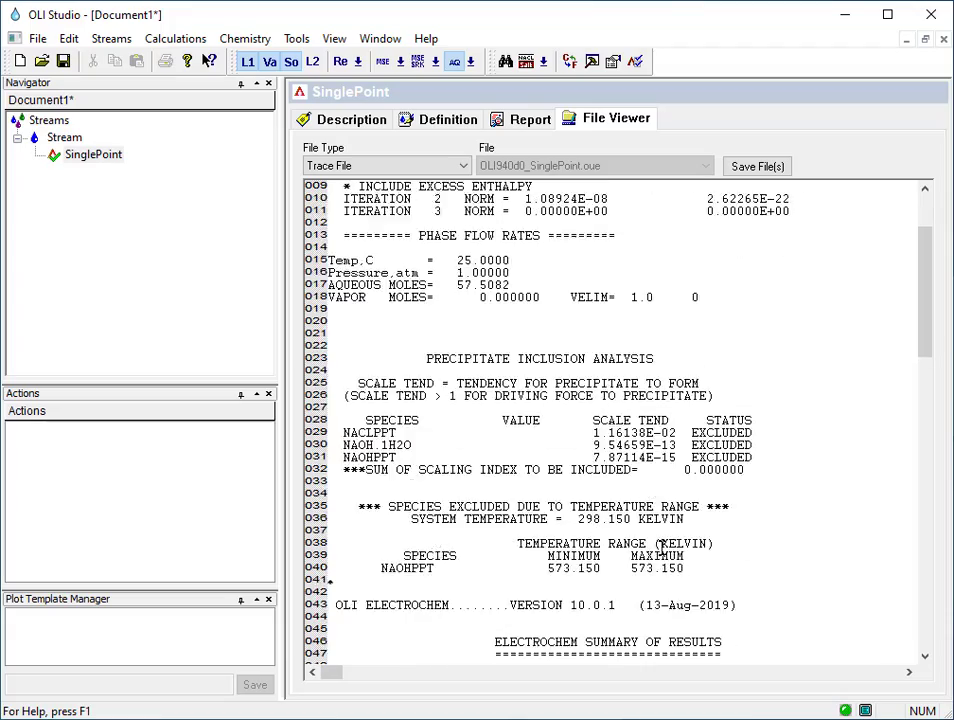
scroll(657, 537, "down", 15)
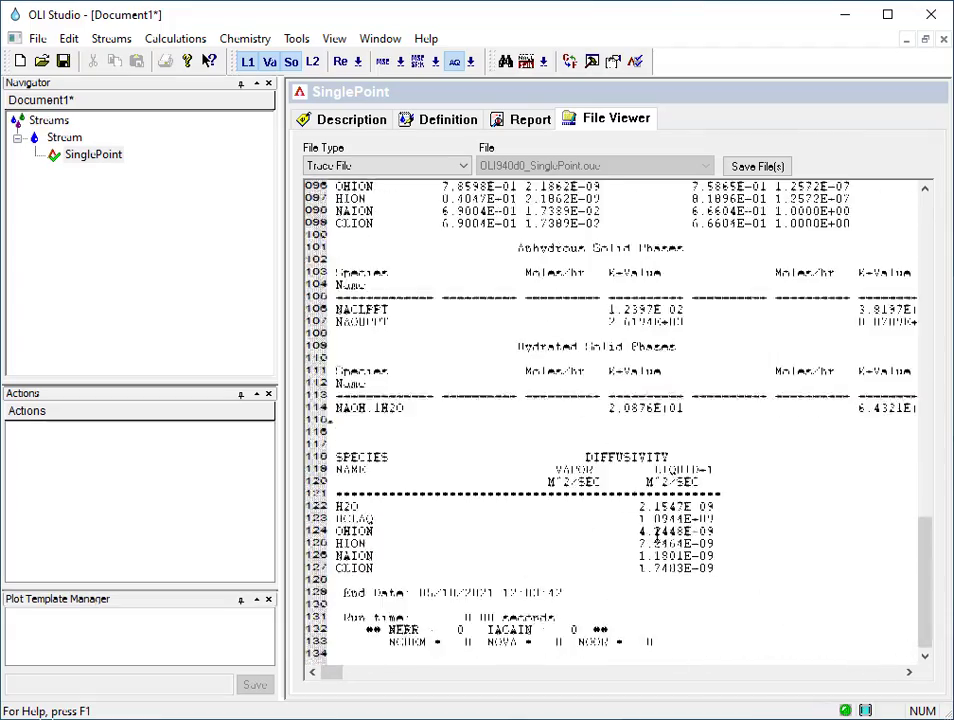
scroll(657, 537, "up", 4)
scroll(657, 537, "up", 20)
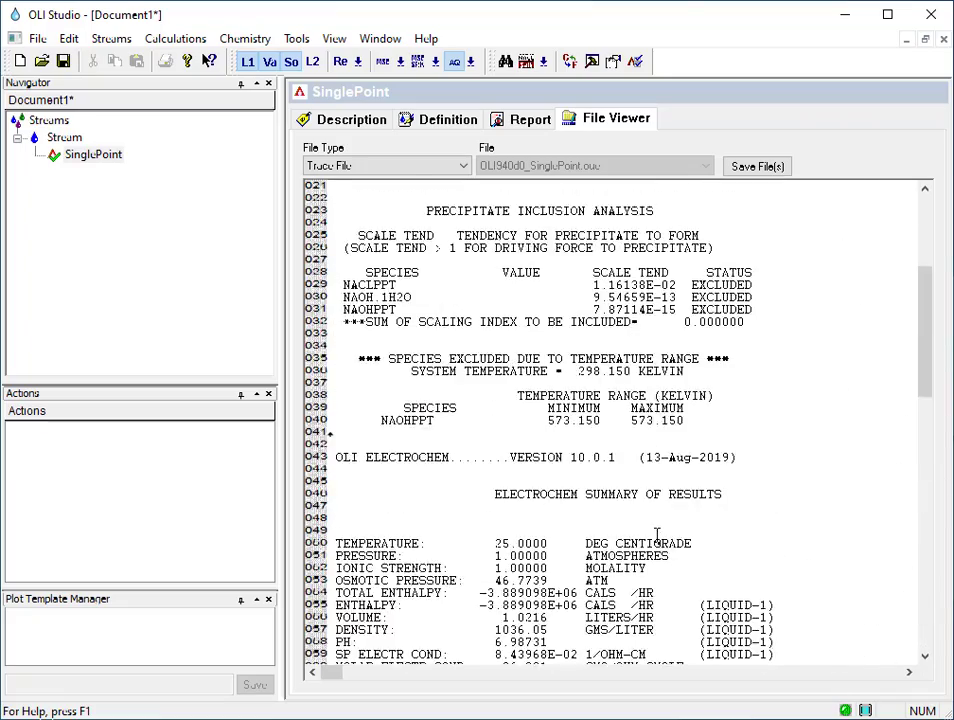